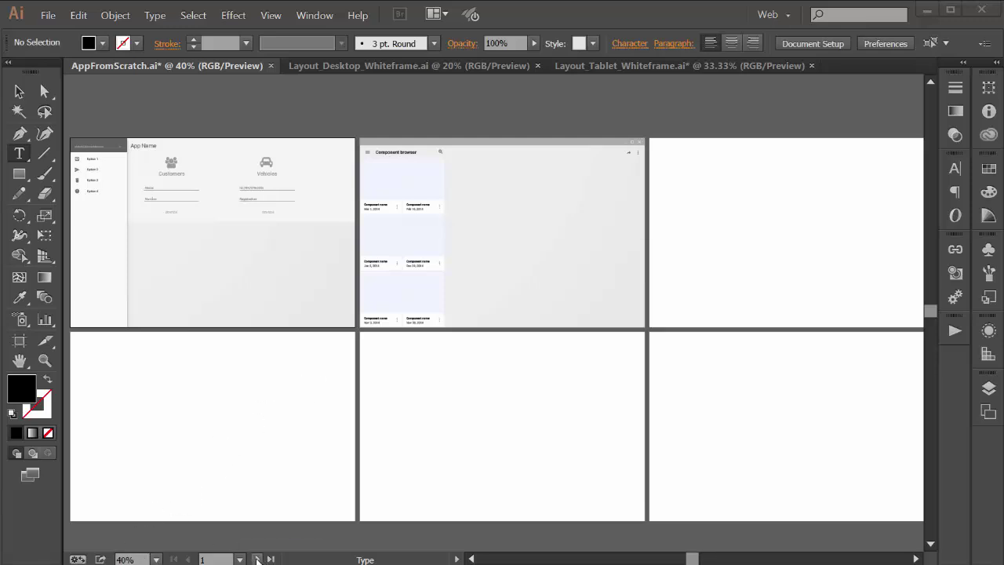
- Jump to the Component browser artboard, then return to the App Name artboard
left_click(257, 560)
left_click(181, 557)
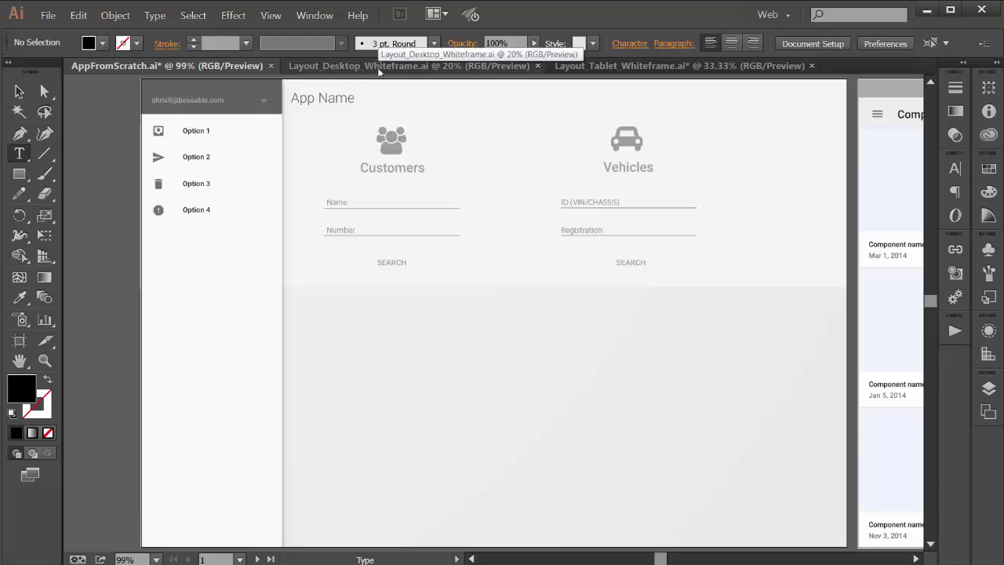
- View Layout_Desktop_Whiteframe.ai and Layout_Tablet_Whiteframe.ai, then switch to the browser's Cards page
left_click(378, 67)
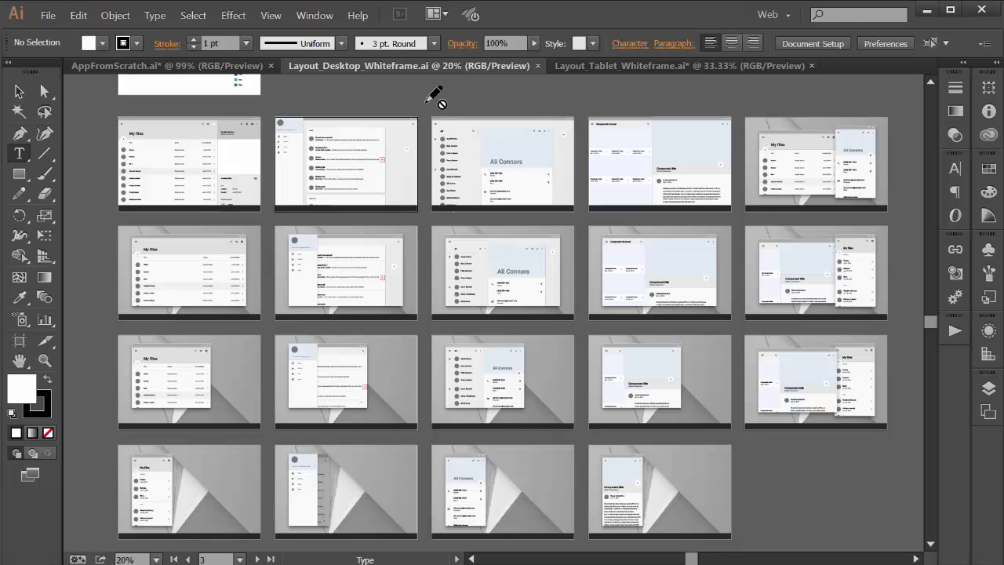
left_click(601, 67)
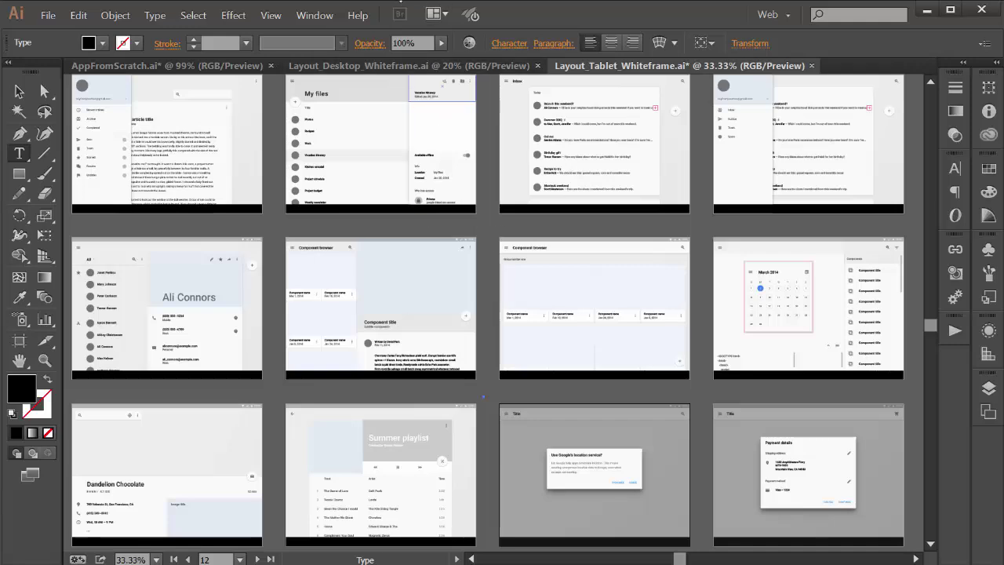
key("alt+Tab")
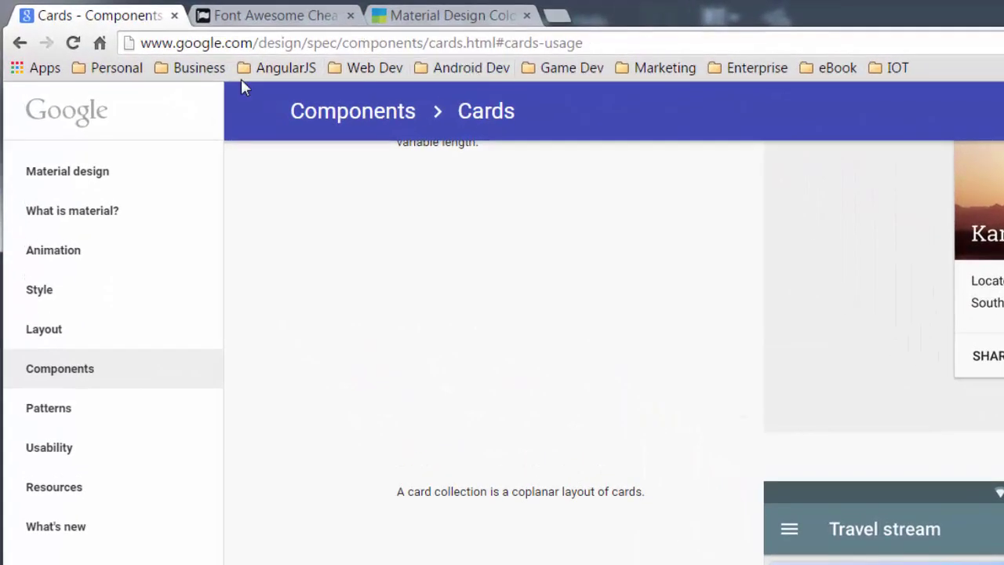
- Open Material design > Resources > Layout templates and scroll to the Desktop and Whiteframes downloads
left_click(69, 173)
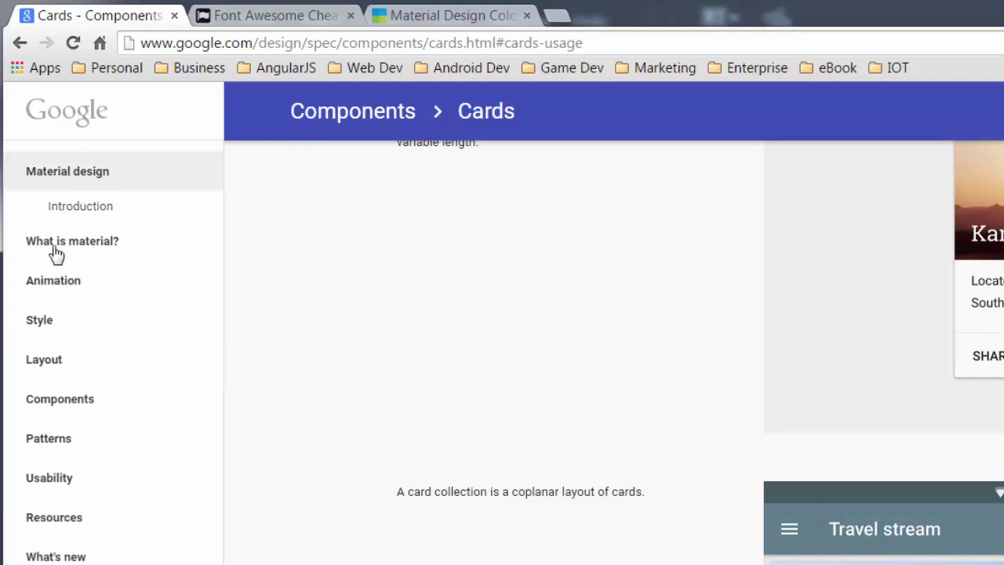
left_click(73, 533)
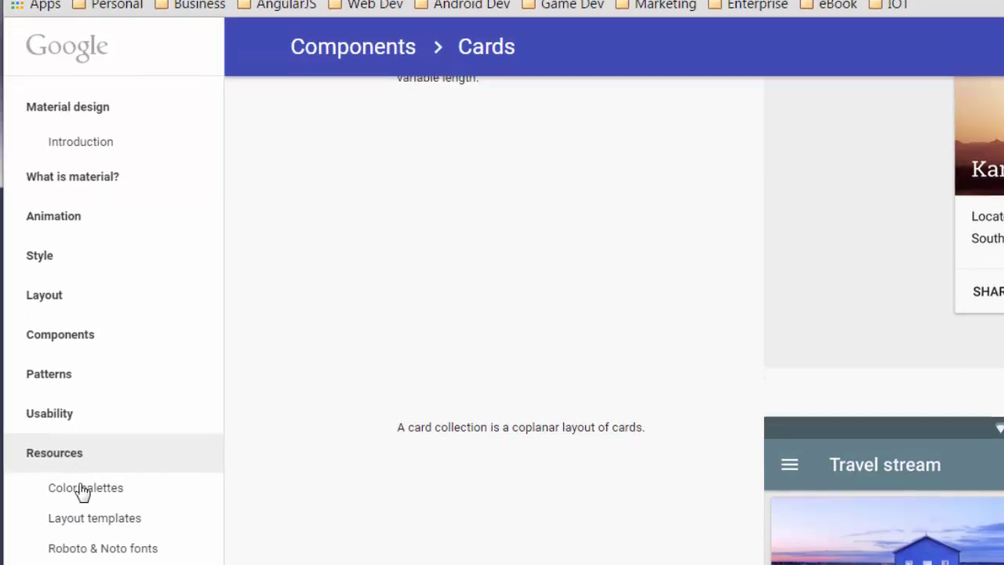
left_click(101, 395)
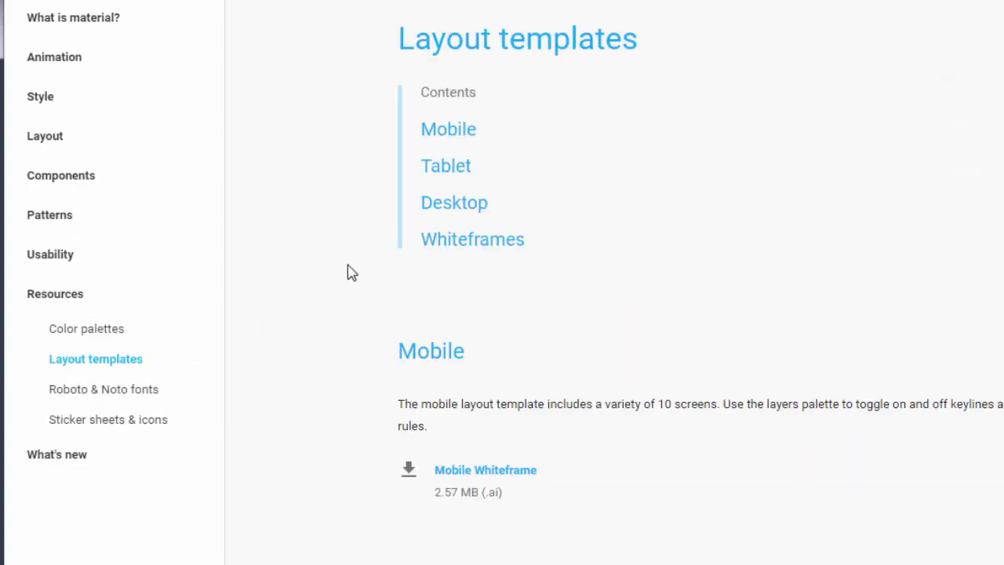
scroll(347, 267, "down", 5)
scroll(348, 266, "down", 4)
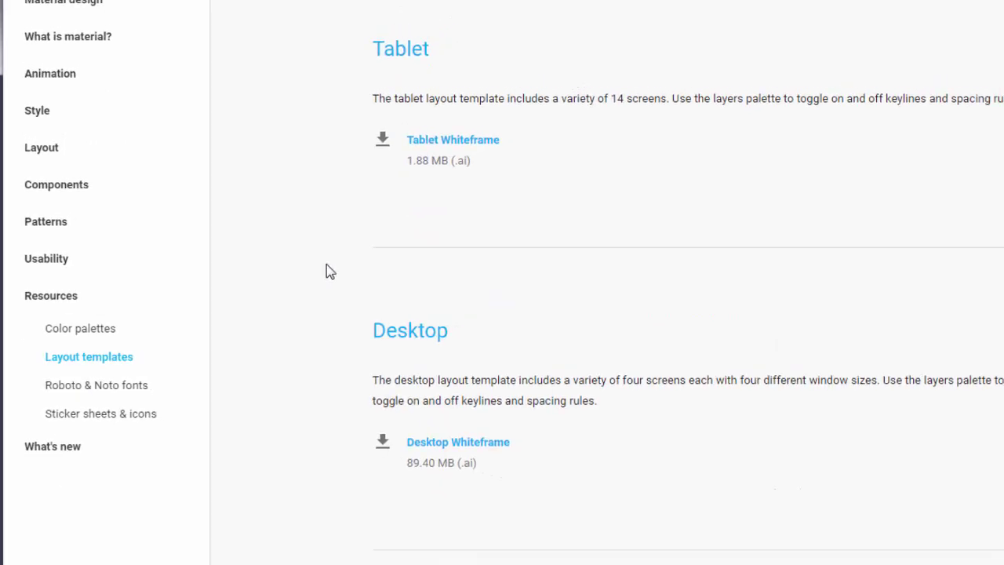
scroll(348, 267, "down", 3)
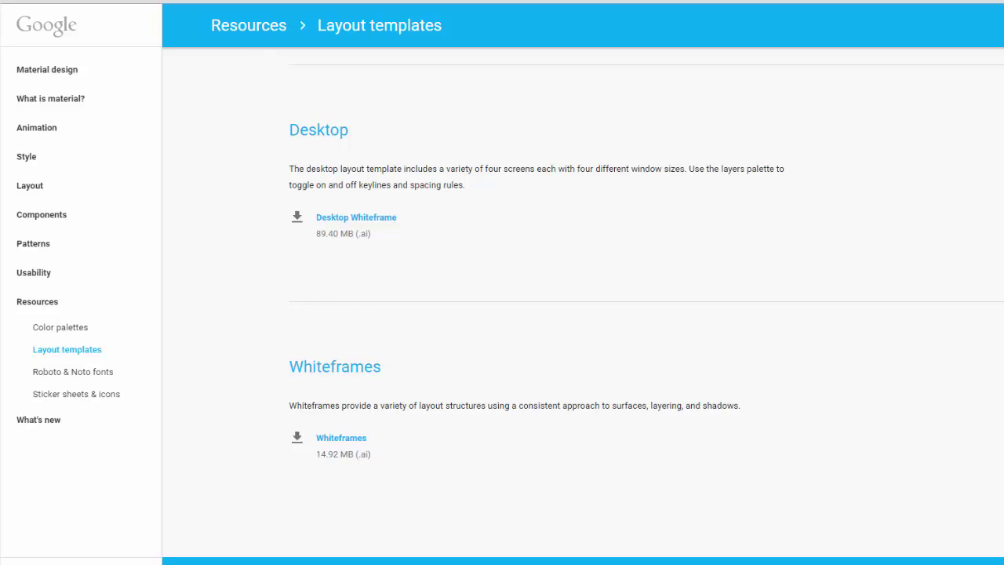
- Bring the Font Awesome Cheatsheet tab forward and scroll to its 4.3.0 icon list
key("ctrl+Tab")
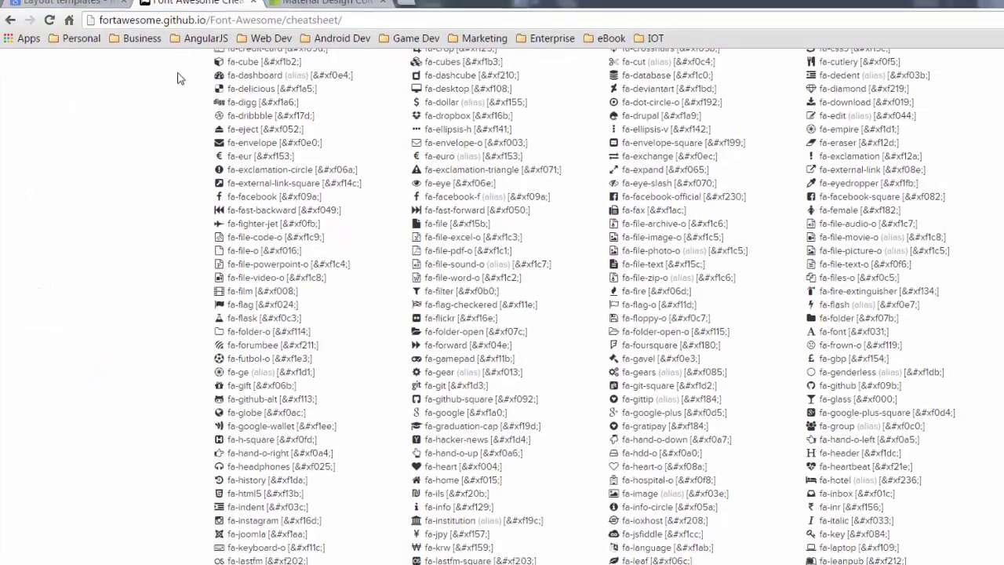
scroll(143, 206, "up", 10)
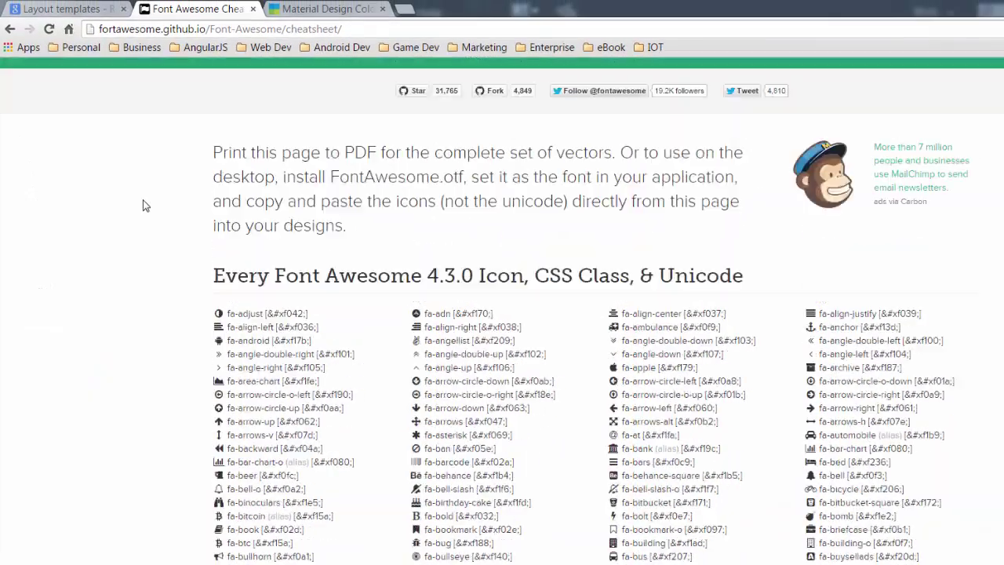
scroll(143, 206, "up", 3)
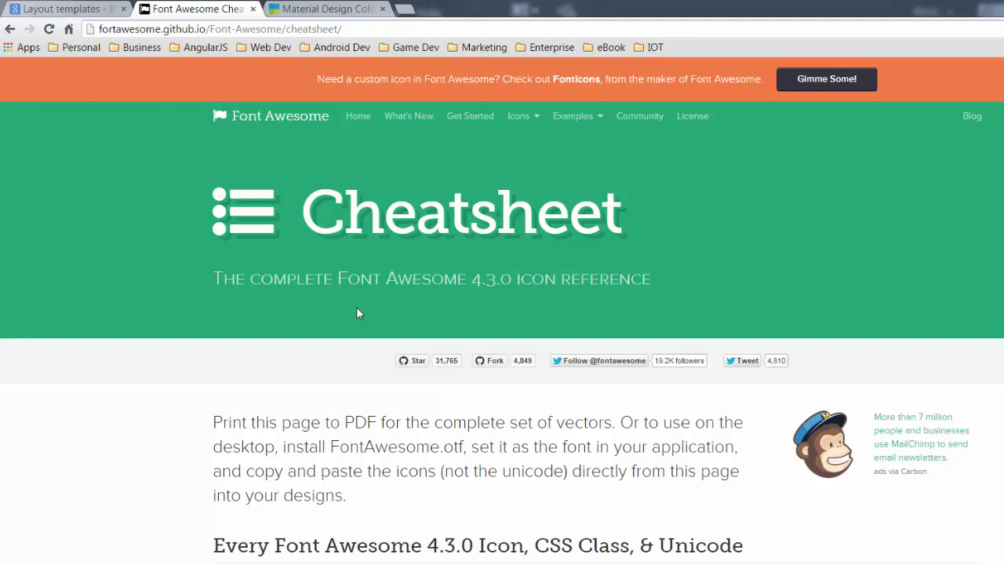
scroll(144, 439, "down", 6)
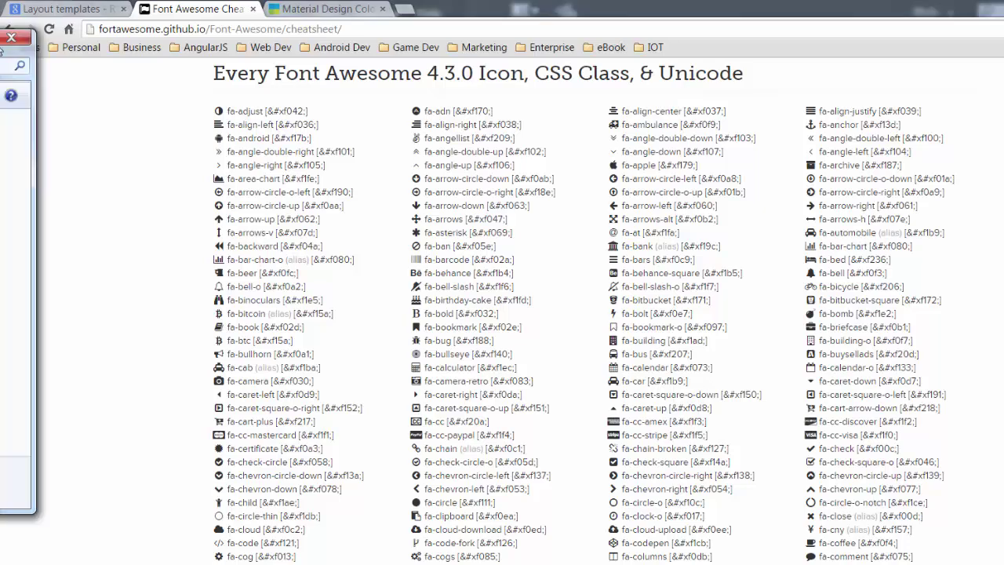
- Open the fonts subfolder inside the downloaded font-awesome-4.3.0 folder
left_click_drag(0, 47, 494, 169)
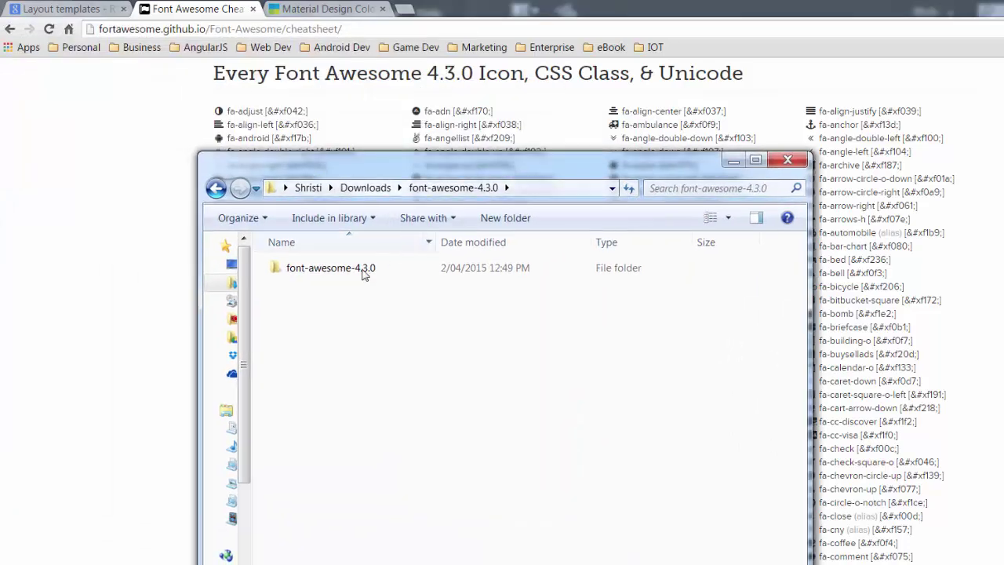
left_click(324, 273)
double_click(323, 269)
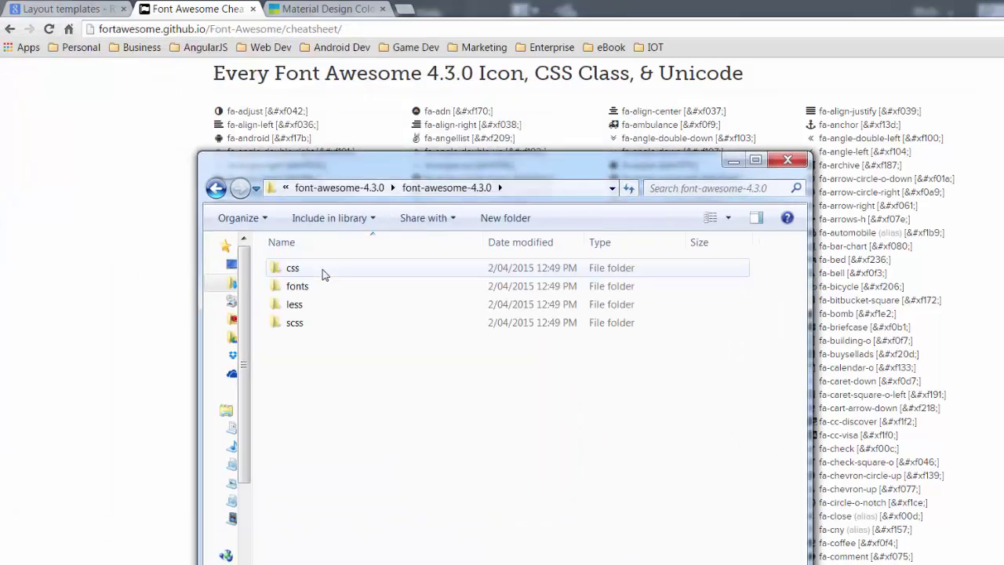
double_click(304, 287)
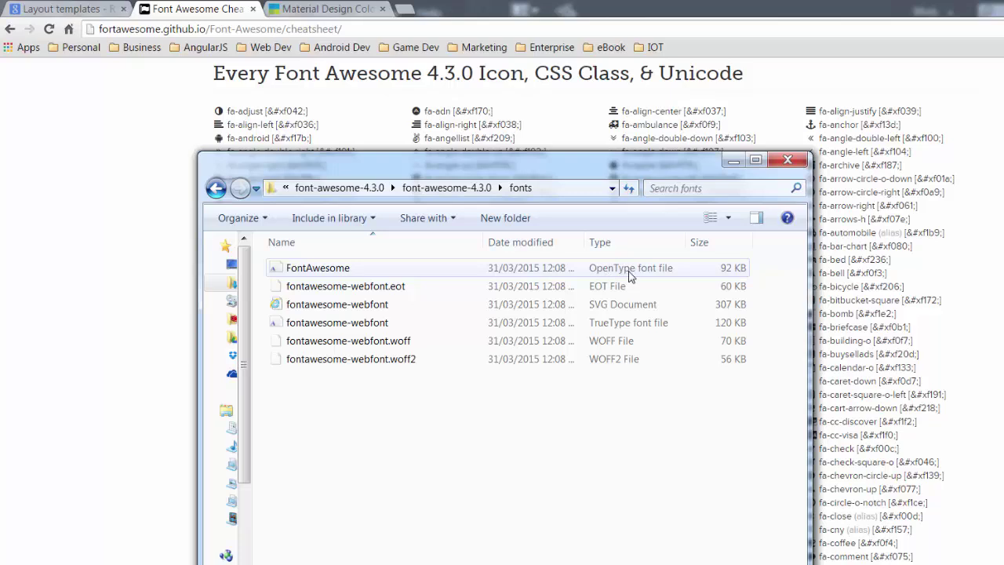
- Install the FontAwesome OpenType font and minimize the Explorer window
left_click(331, 269)
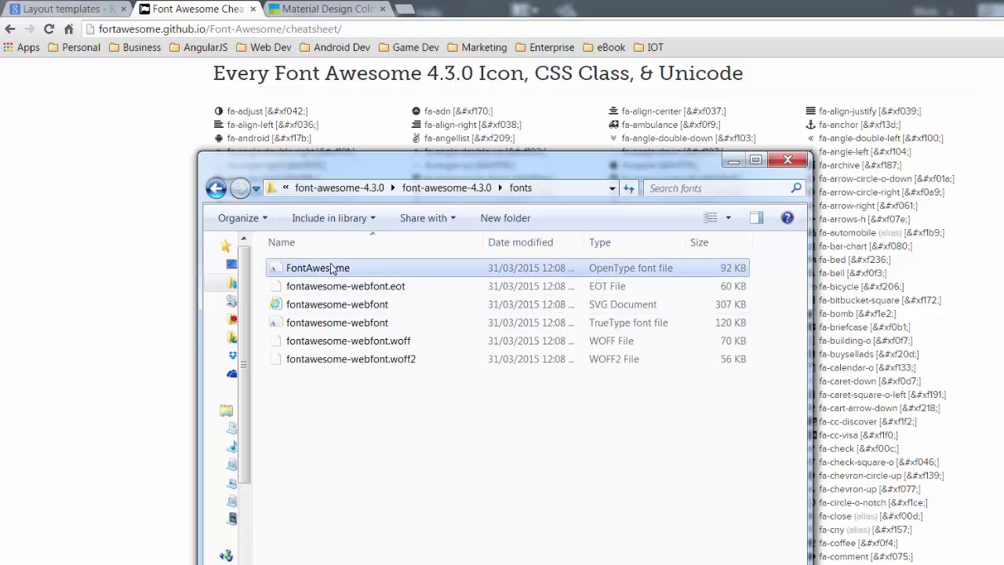
right_click(332, 269)
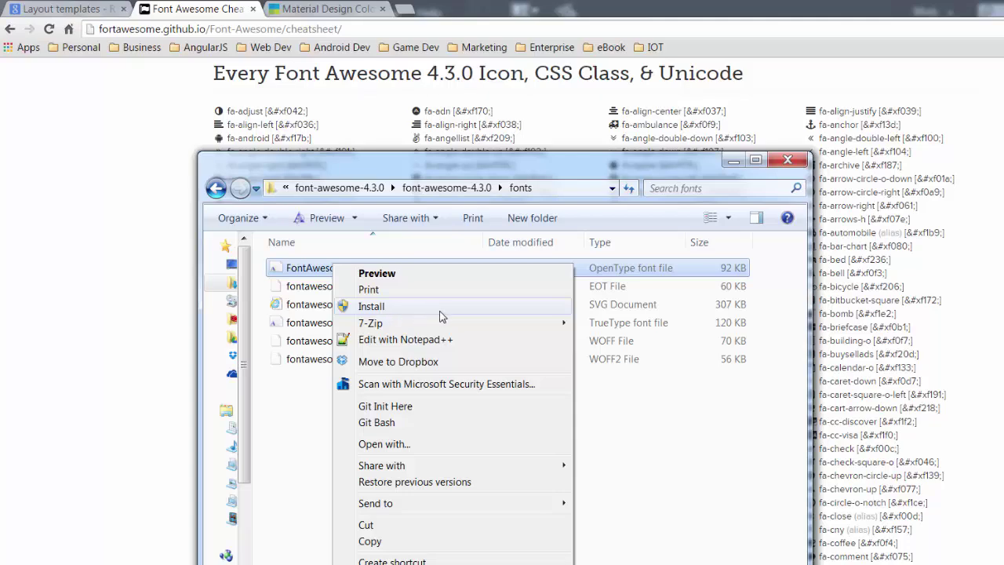
left_click(440, 307)
left_click(734, 160)
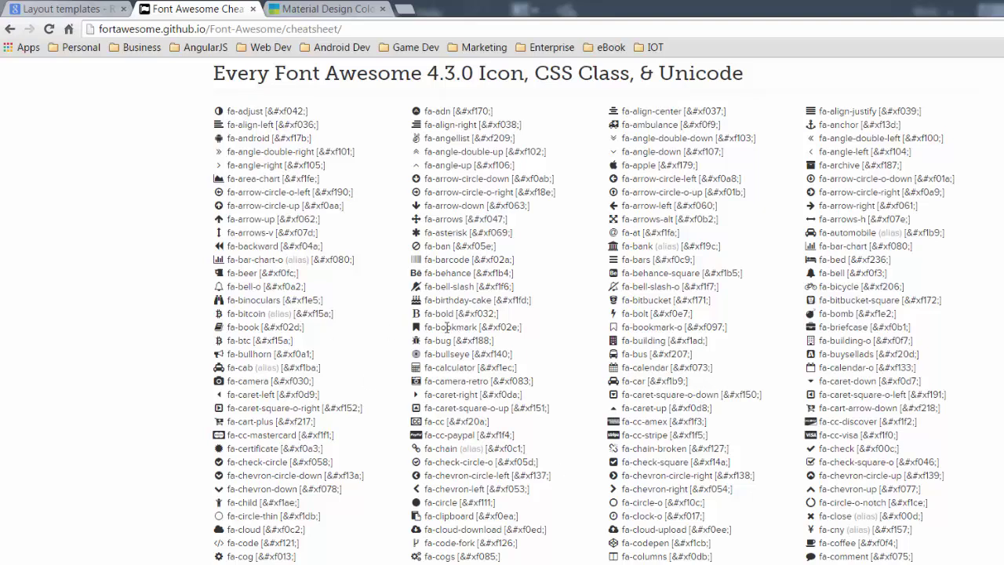
- Copy the fa-ambulance glyph from the cheatsheet and return to Illustrator
left_click_drag(616, 125, 608, 124)
right_click(612, 124)
left_click(625, 139)
key("alt+Tab")
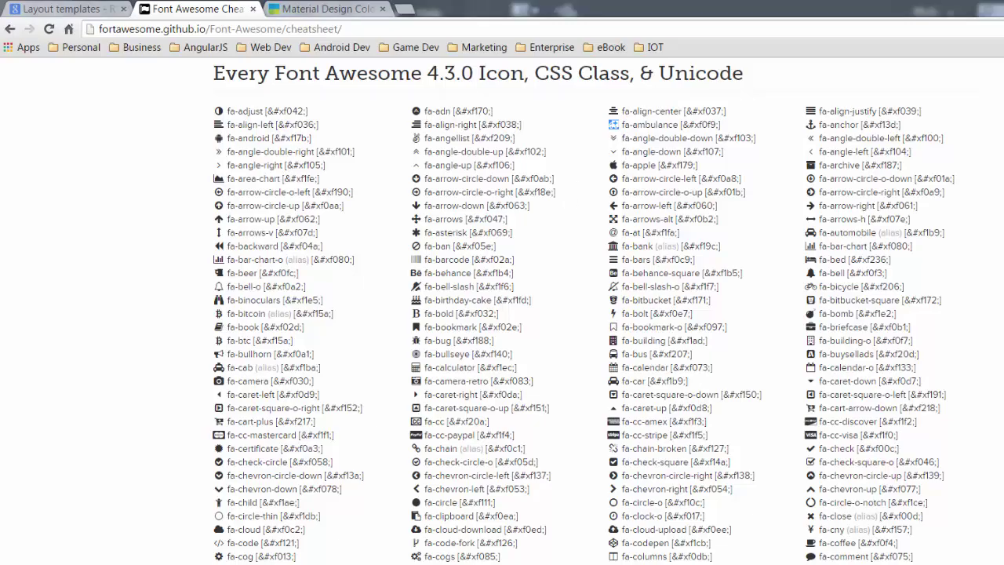
- Paste the ambulance glyph as point text below the Customers panel in AppFromScratch.ai
left_click(154, 74)
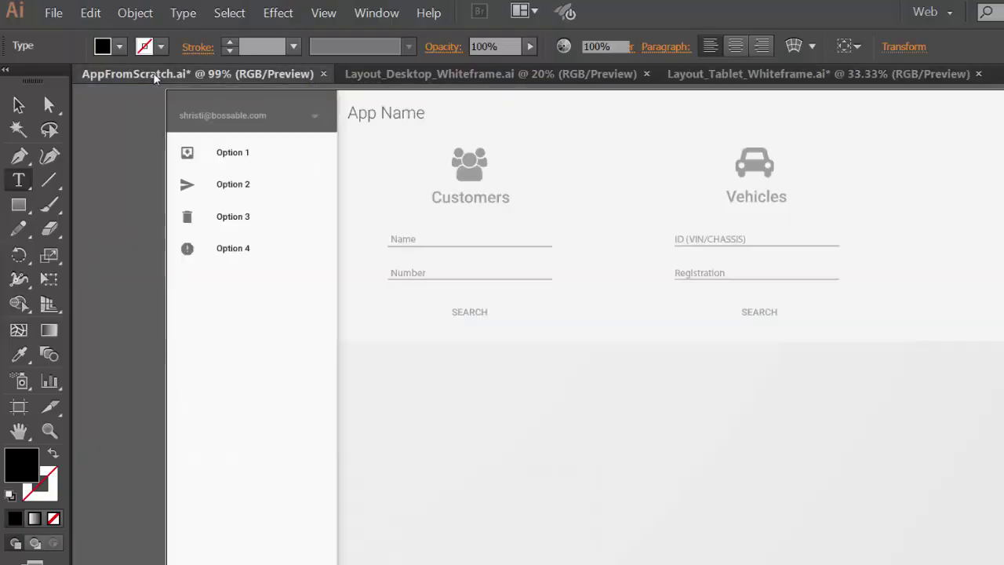
left_click(447, 414)
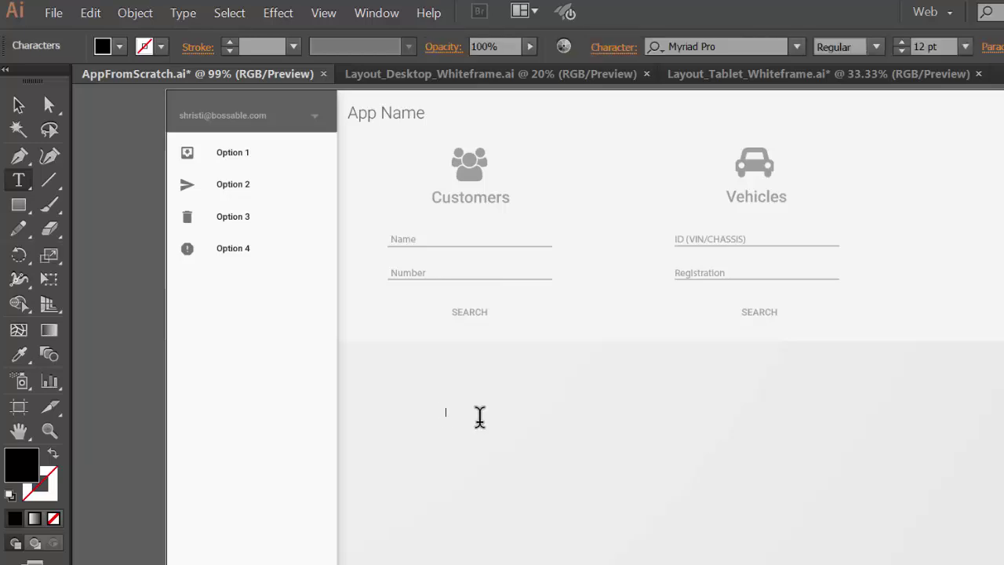
key("ctrl+v")
- Set the glyph's font to FontAwesome at 48 pt, then deselect it
left_click(797, 47)
scroll(729, 389, "up", 12)
scroll(729, 388, "up", 12)
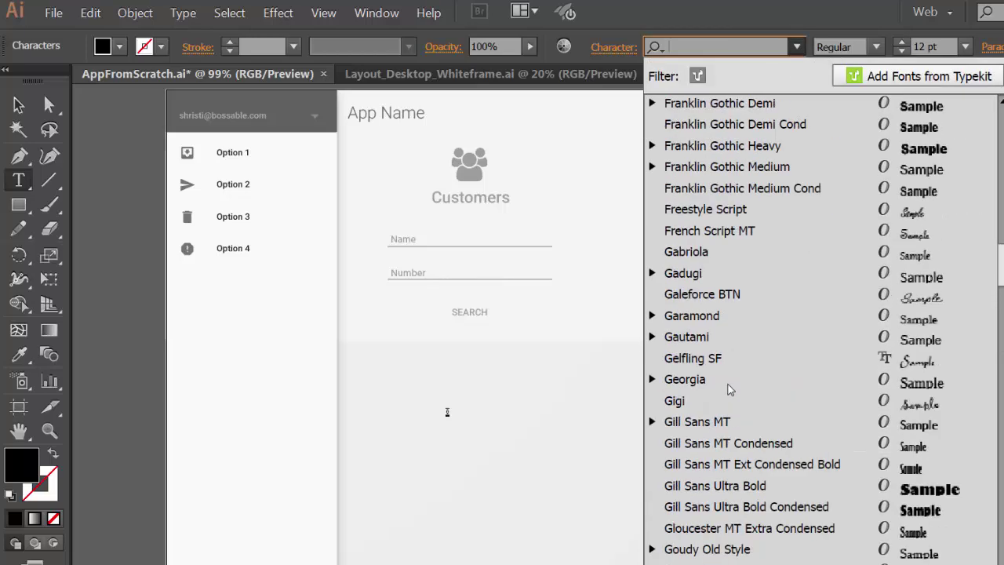
left_click(731, 318)
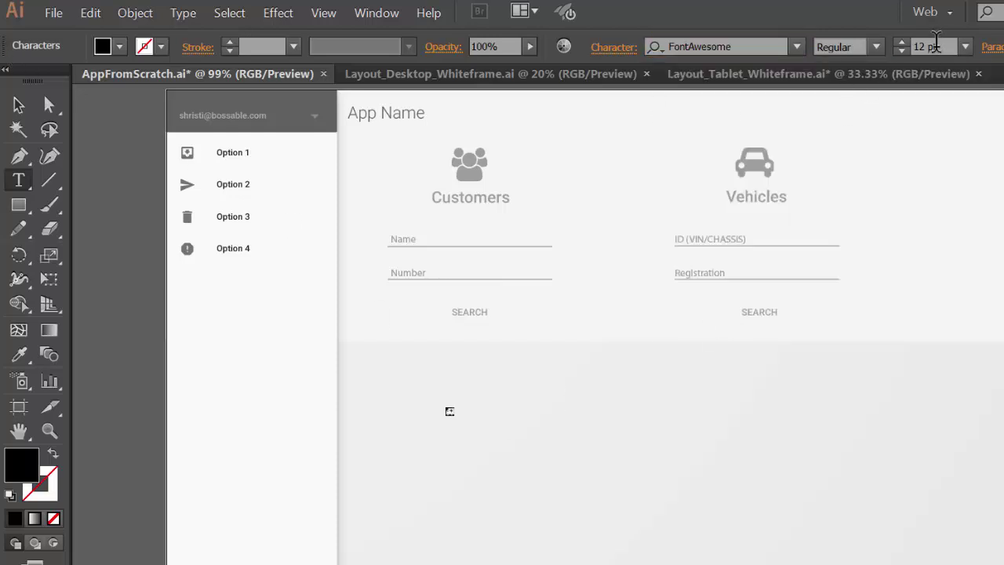
left_click(927, 47)
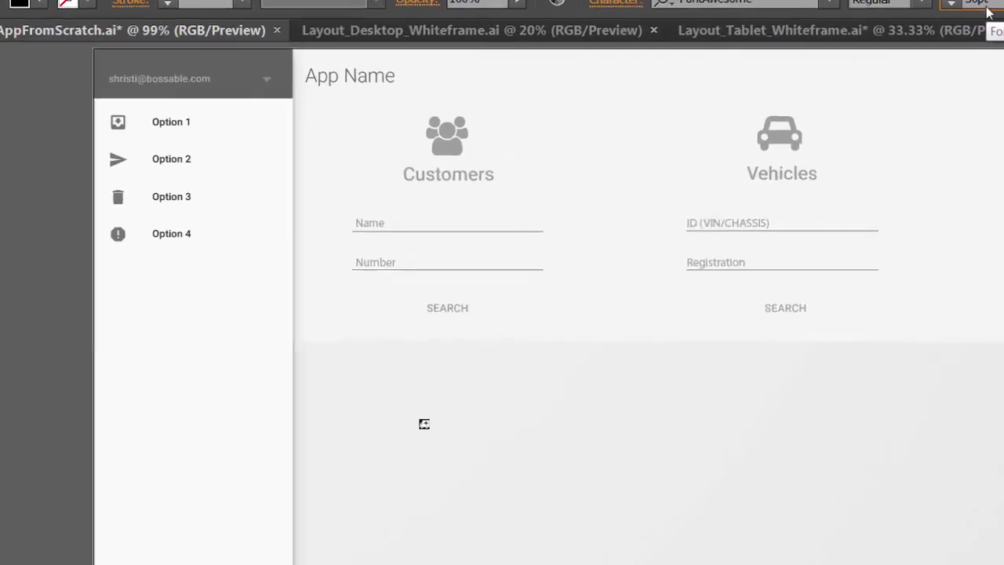
type("48")
key("Return")
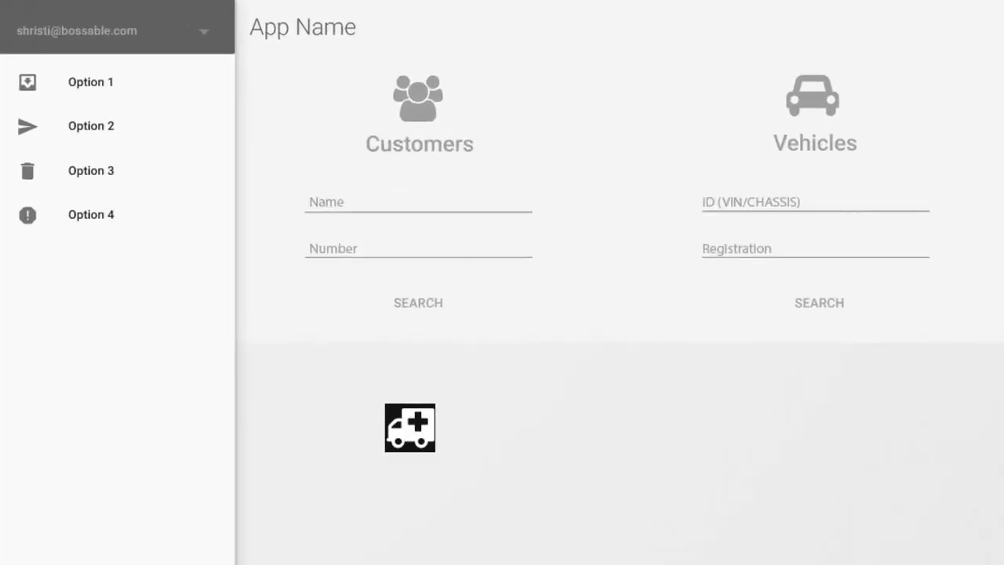
left_click(633, 503)
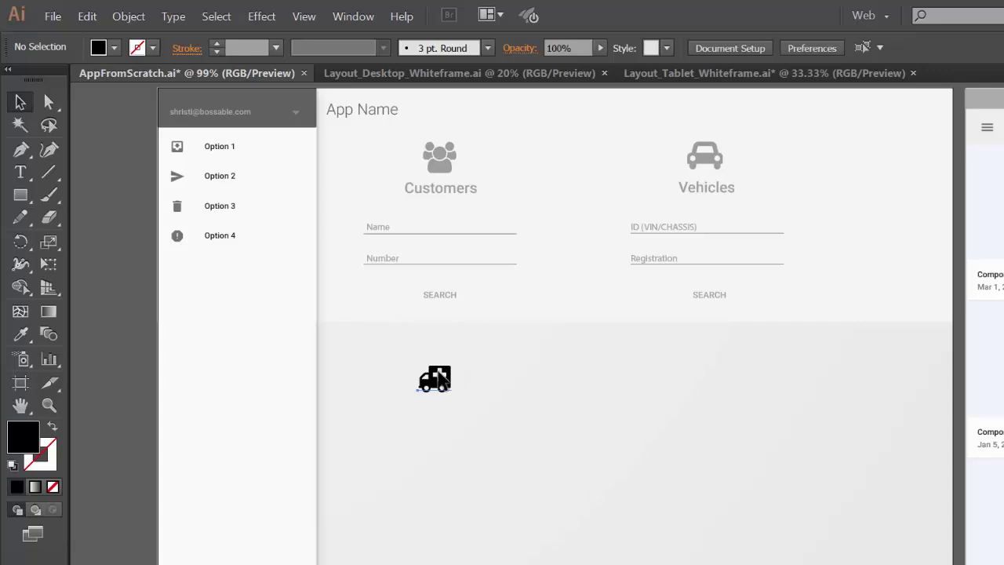
- Fill the ambulance glyph with the pink swatch, deselect it, and switch to the browser
left_click(444, 379)
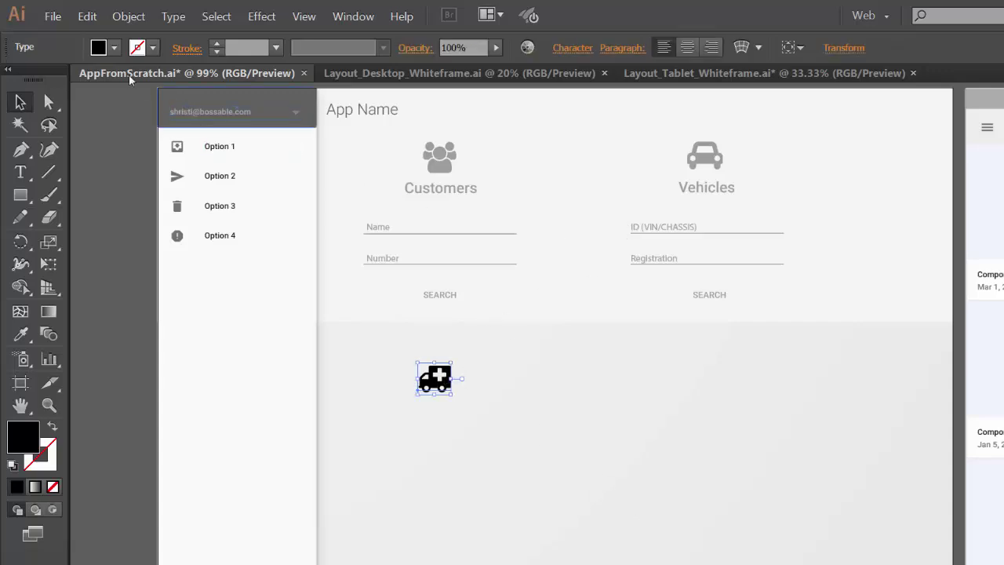
left_click(113, 48)
left_click(40, 149)
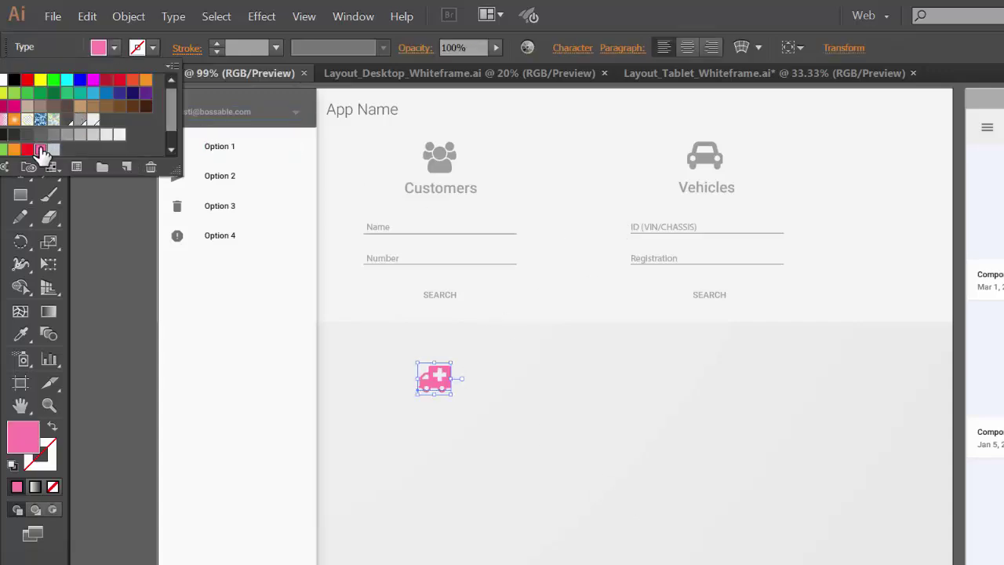
left_click(585, 418)
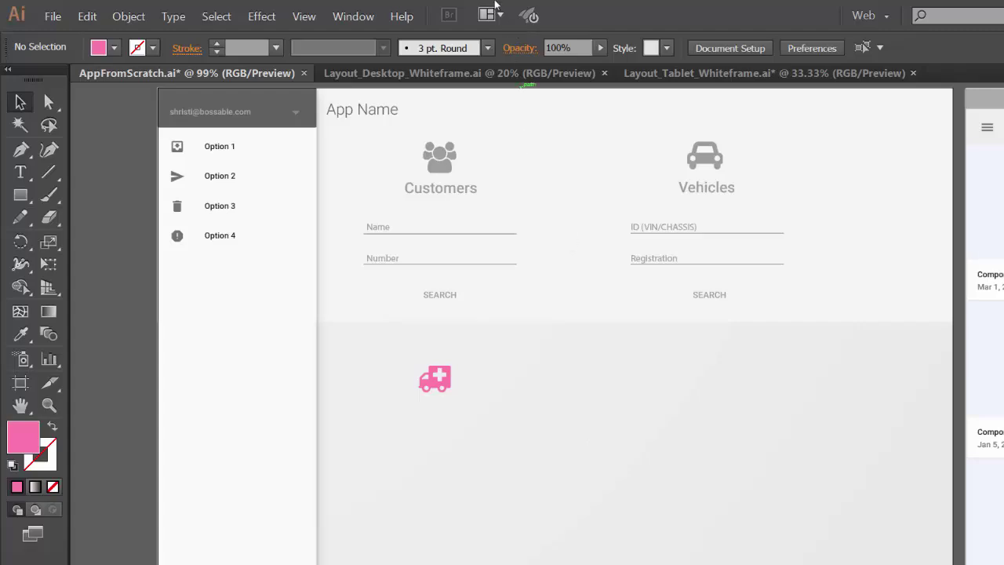
key("alt+Tab")
left_click(320, 11)
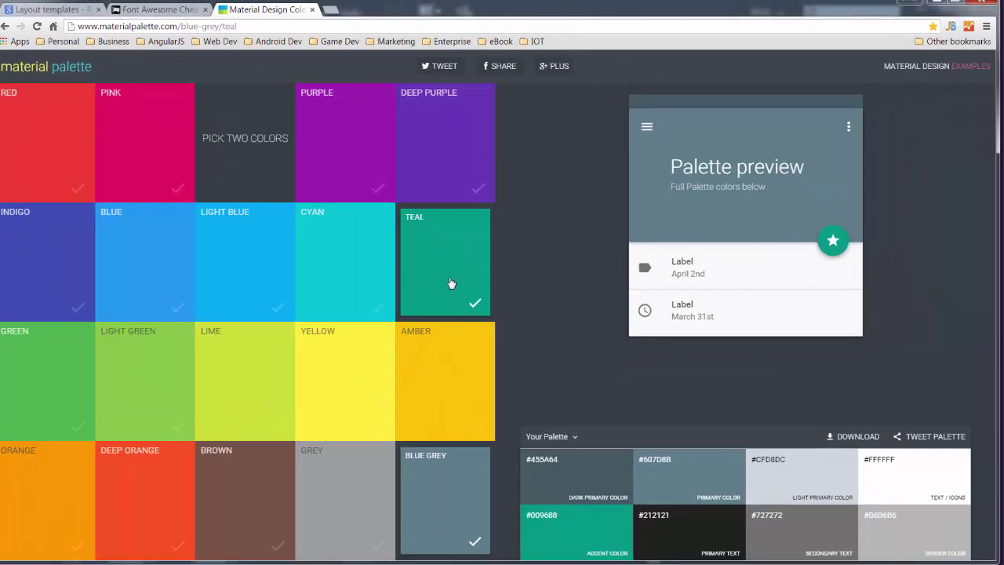
left_click(455, 284)
left_click(435, 286)
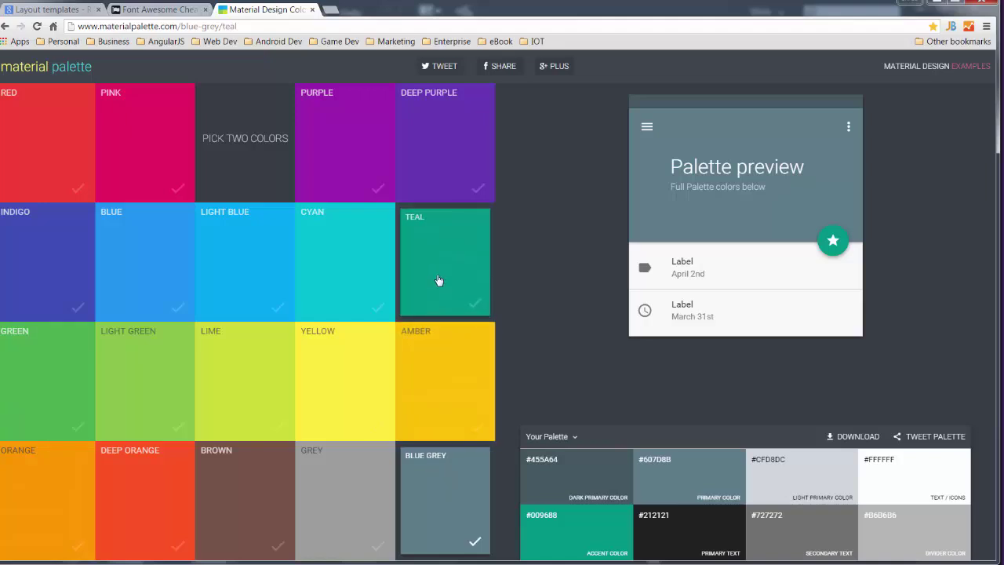